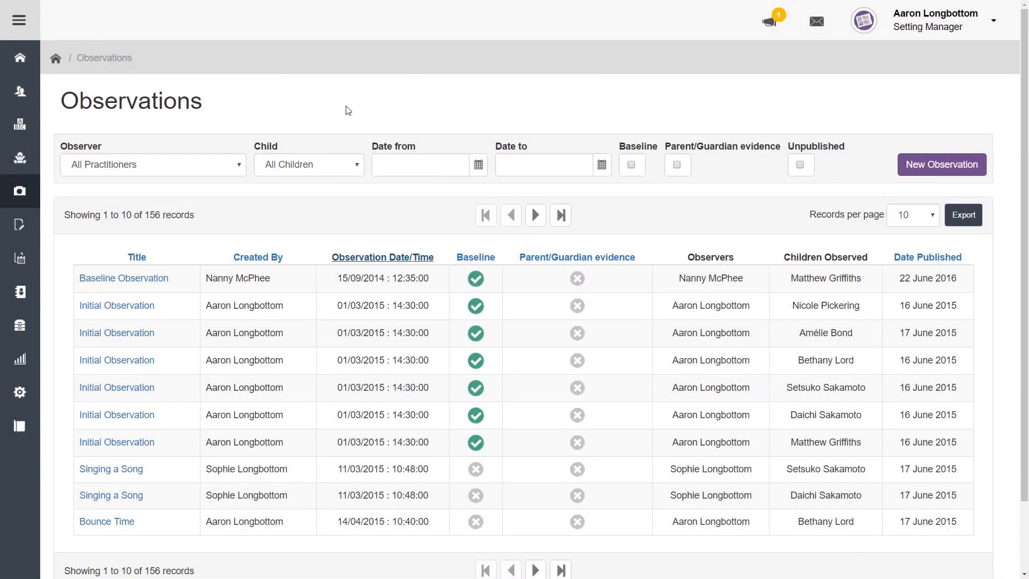
- Toggle the navigation menu, then begin a new observation from the observations list
left_click(20, 20)
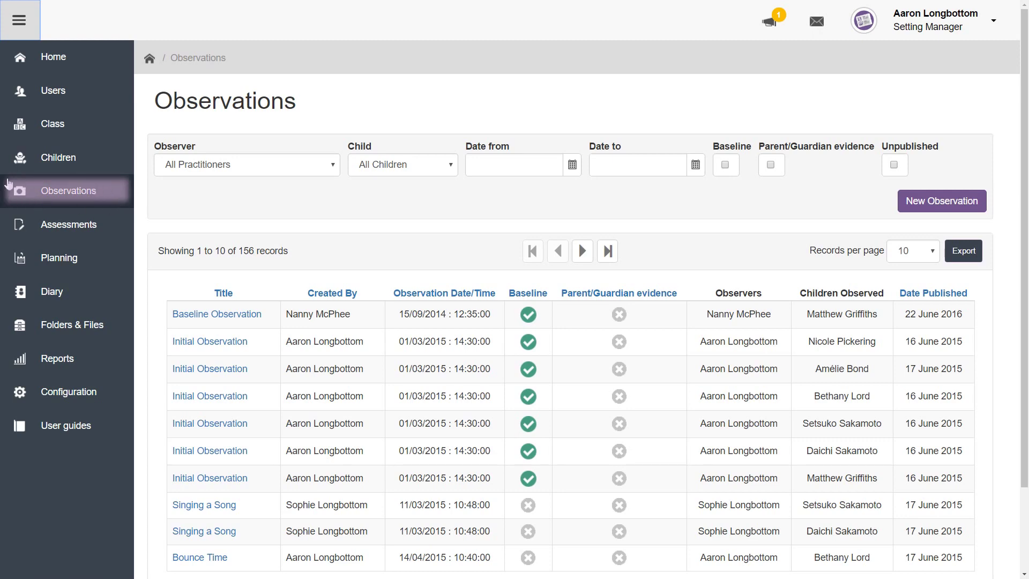
left_click(20, 20)
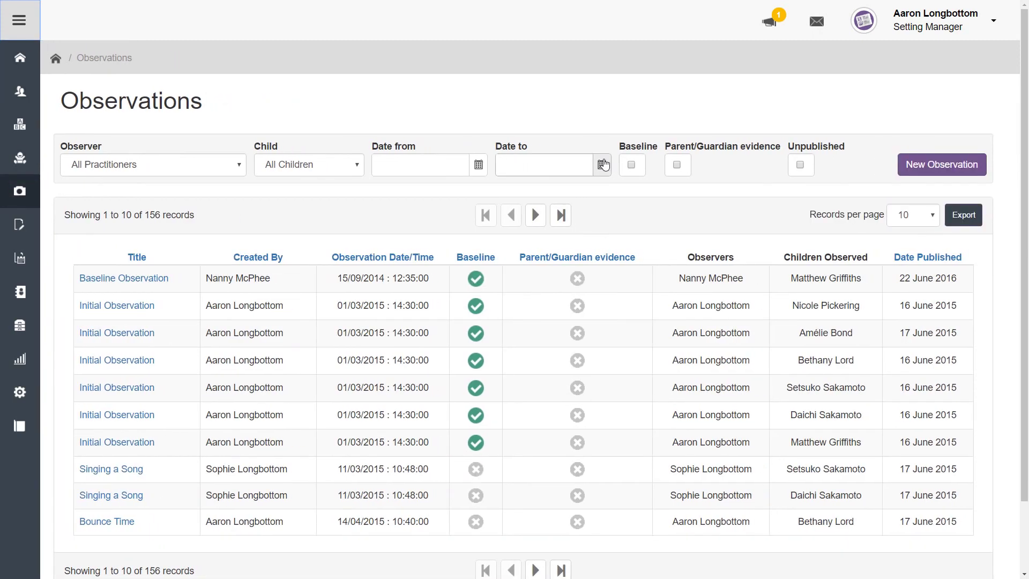
left_click(960, 162)
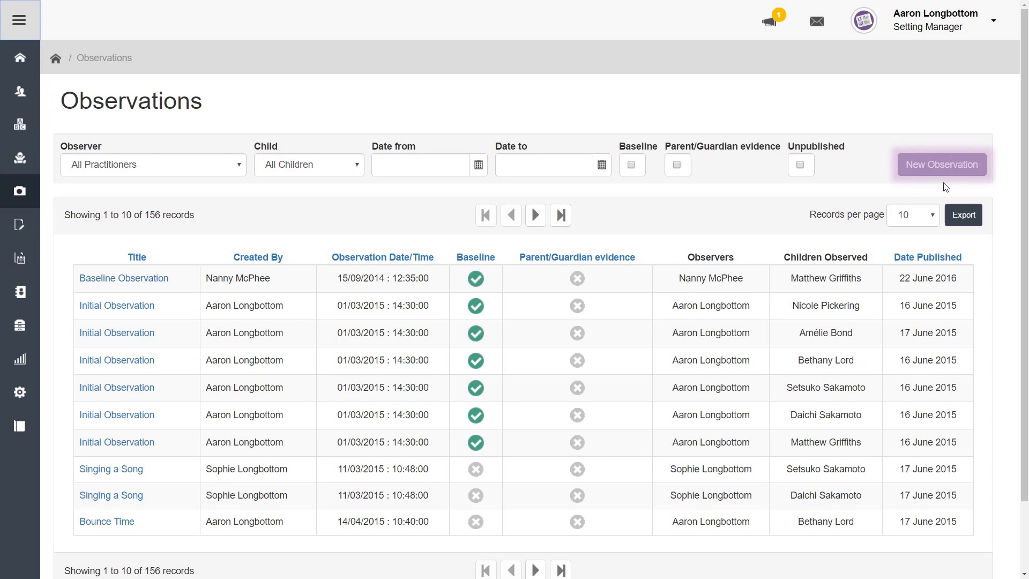
- Title the observation 'Twinkle Twinkle Little Star', dated 3 August 2016 at 11:20
left_click(936, 163)
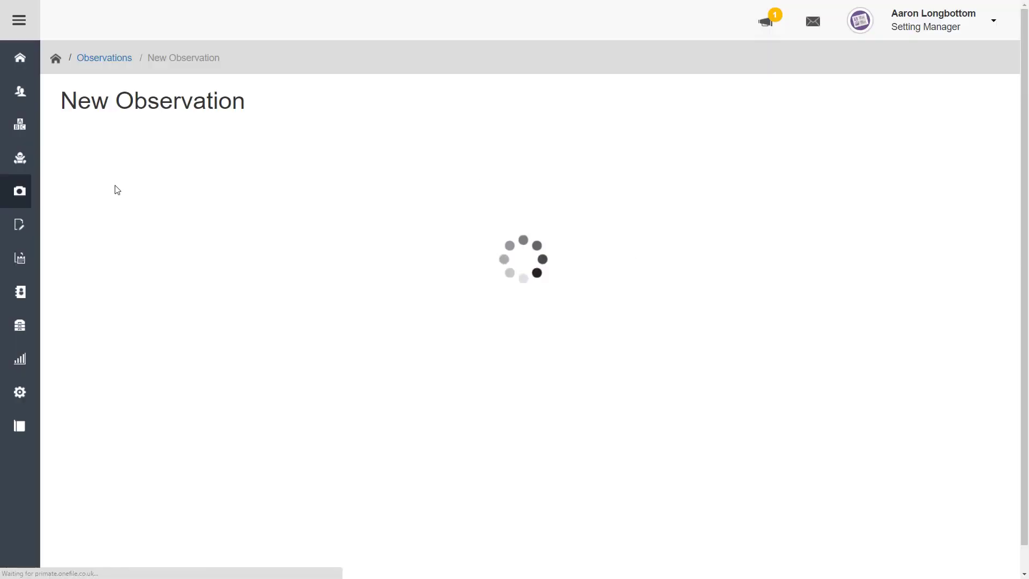
double_click(128, 185)
type("Twinkle Twinkle Little S")
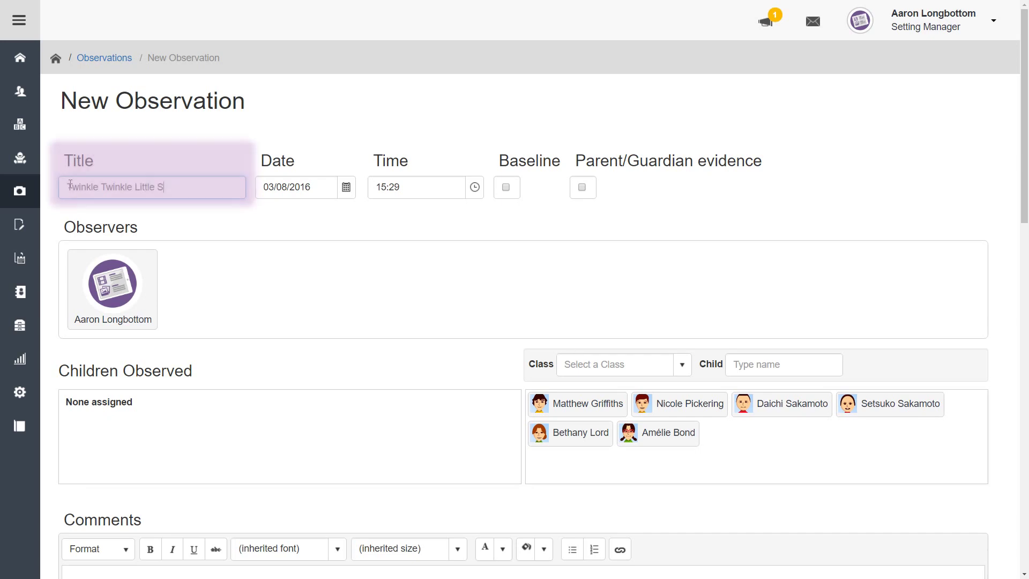
type("tar")
left_click(297, 187)
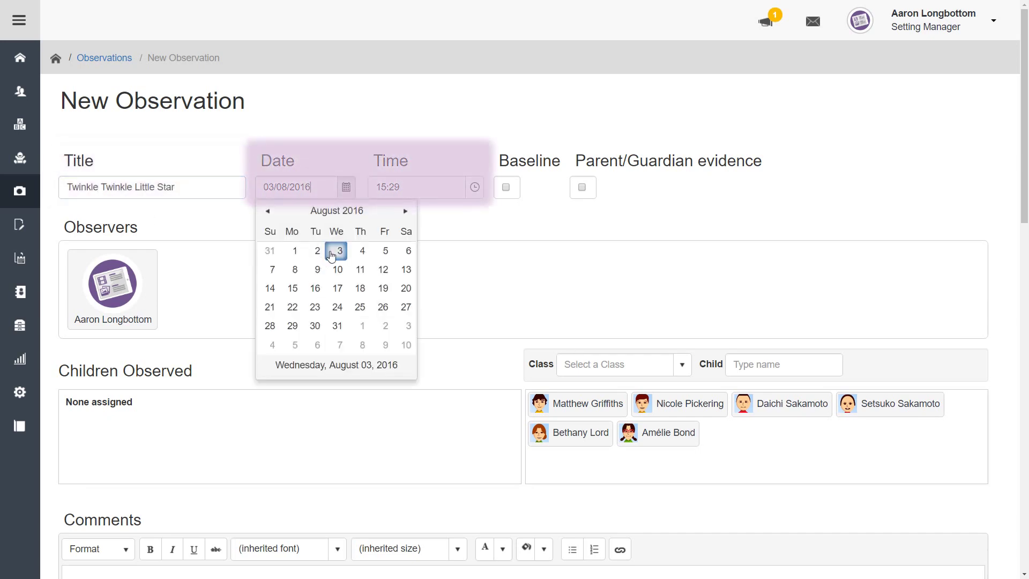
left_click(335, 255)
left_click(474, 188)
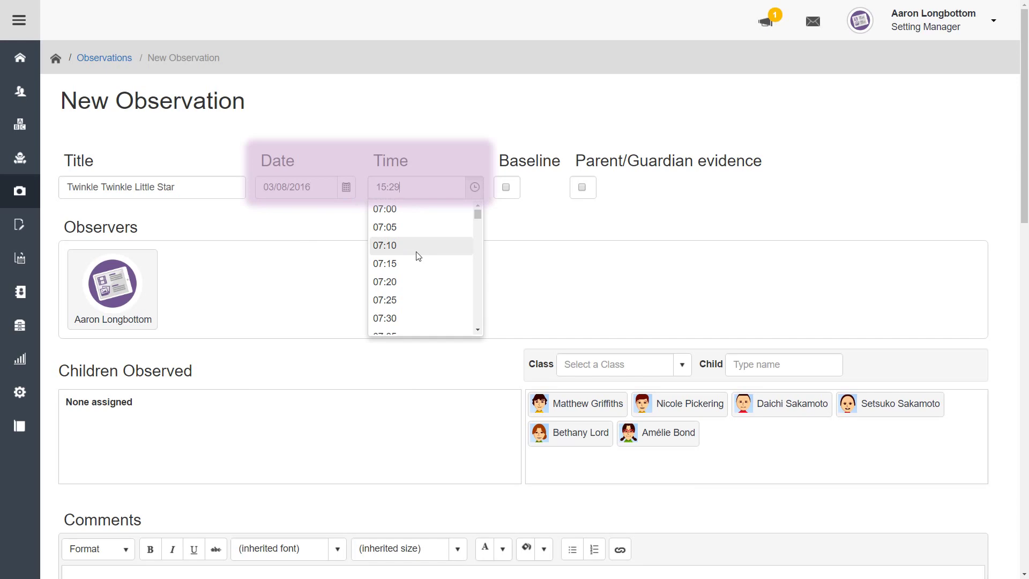
scroll(416, 256, "down", 5)
scroll(416, 256, "down", 7)
left_click(411, 247)
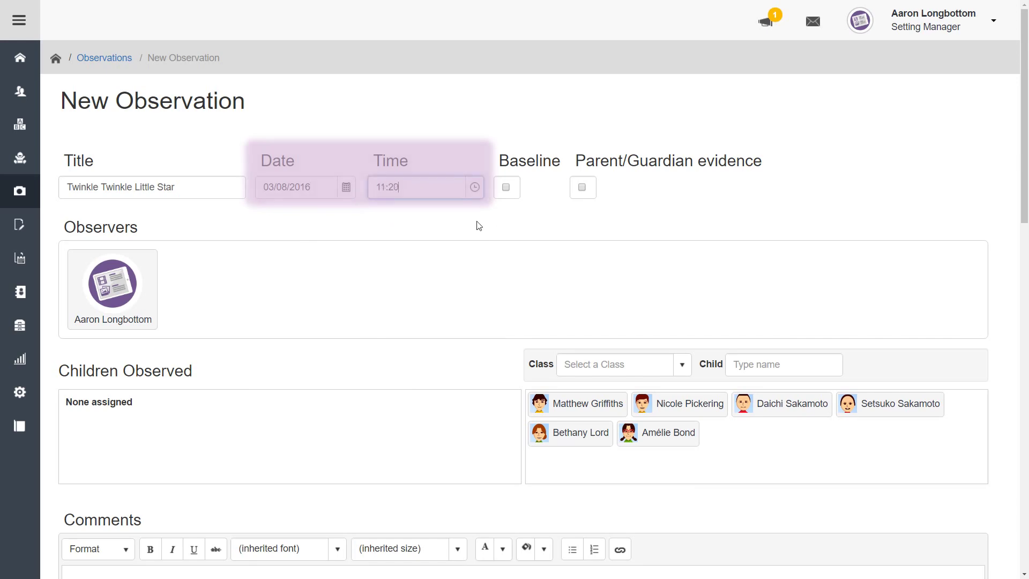
scroll(466, 220, "down", 5)
mouse_move(547, 85)
left_mouse_down()
mouse_move(370, 113)
mouse_move(438, 99)
left_mouse_up()
- Drag a child tile from the right-hand panel into the Children Observed box
mouse_move(783, 83)
left_mouse_down()
mouse_move(645, 122)
mouse_move(394, 138)
left_mouse_up()
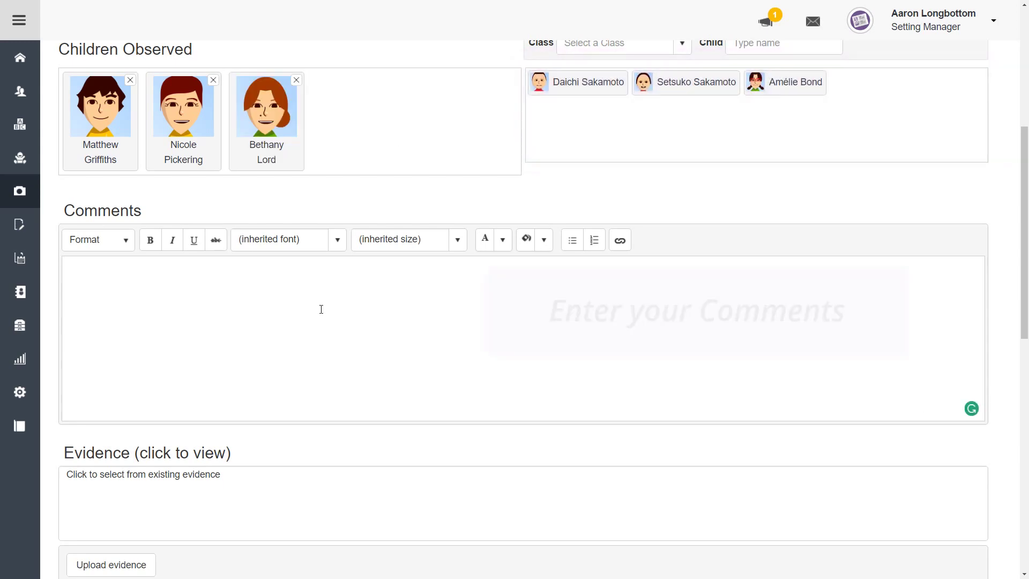
scroll(320, 309, "down", 5)
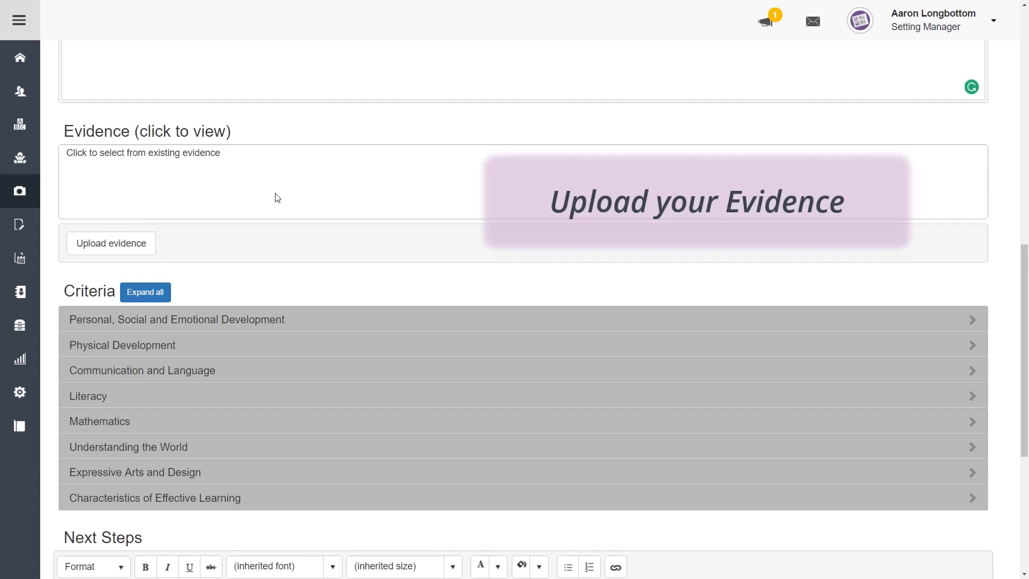
- Attach two existing child photos, including Bethany's, as evidence and move on to Criteria
left_click(240, 198)
left_click(217, 338)
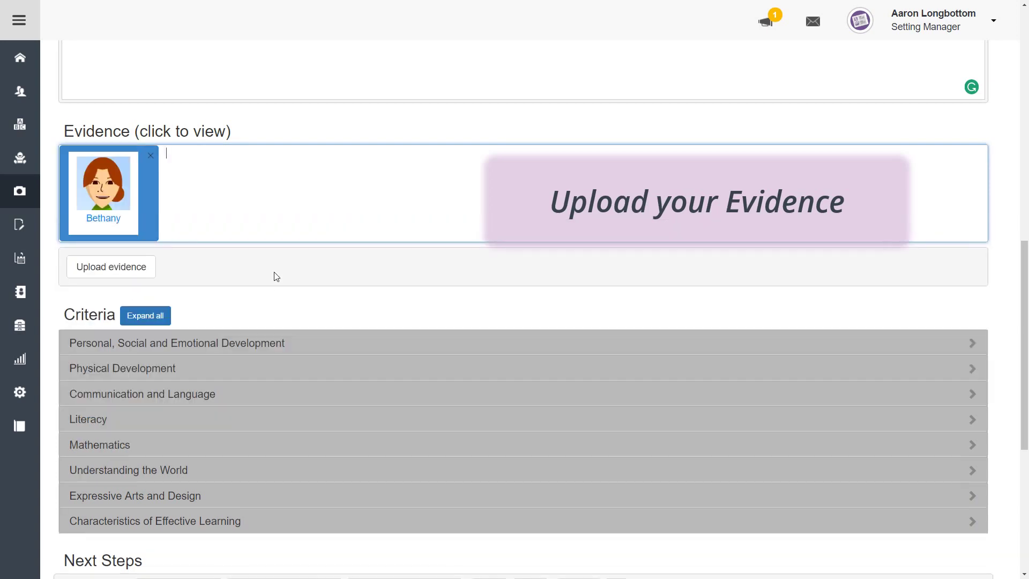
left_click(253, 210)
scroll(241, 277, "down", 2)
scroll(216, 351, "down", 1)
scroll(181, 332, "down", 2)
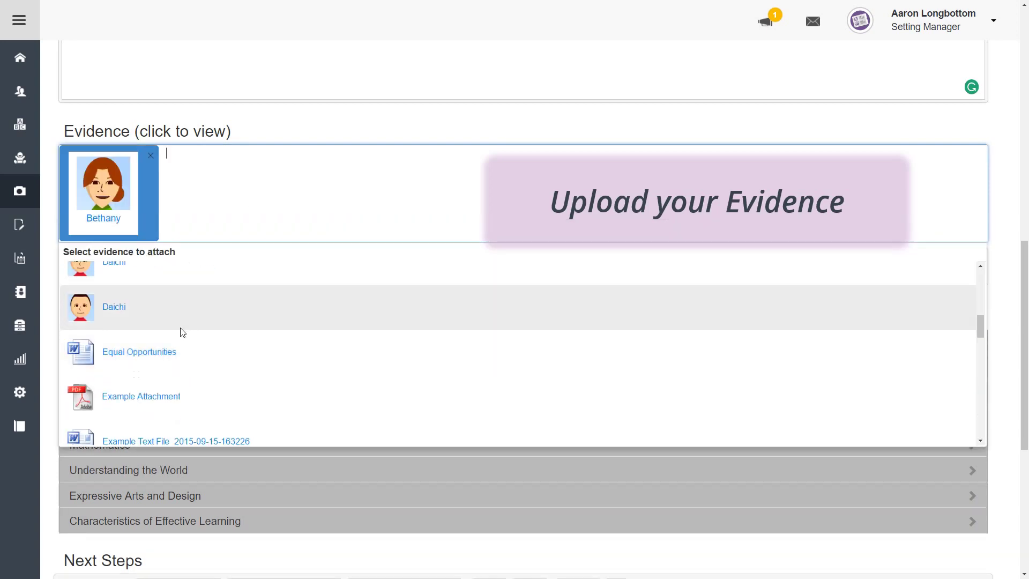
left_click(180, 328)
left_click(333, 287)
scroll(324, 260, "down", 3)
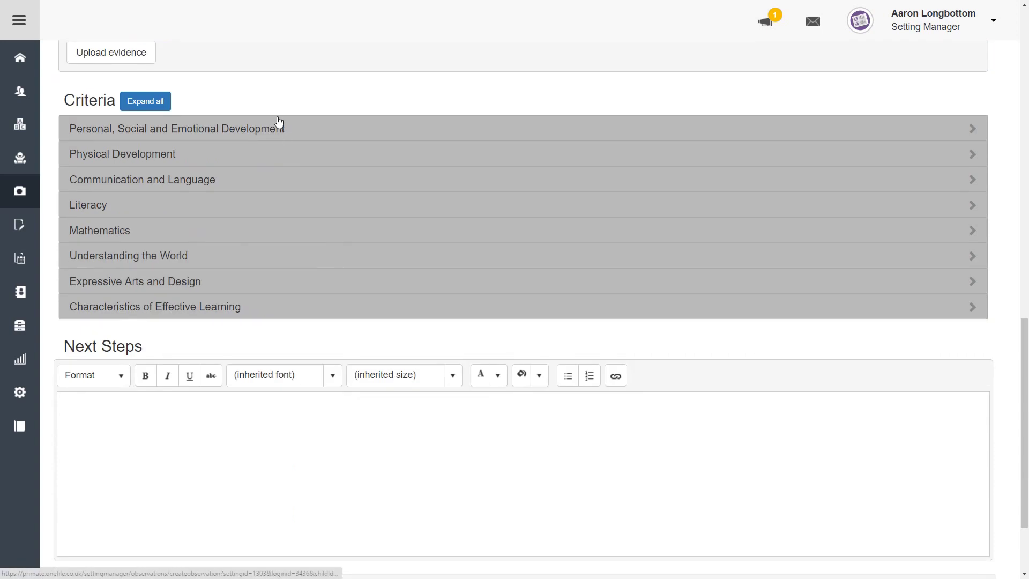
- Under Expressive Arts and Design > Being imaginative, tick the 22 - 36 months band and its statements
left_click(259, 290)
left_click(223, 343)
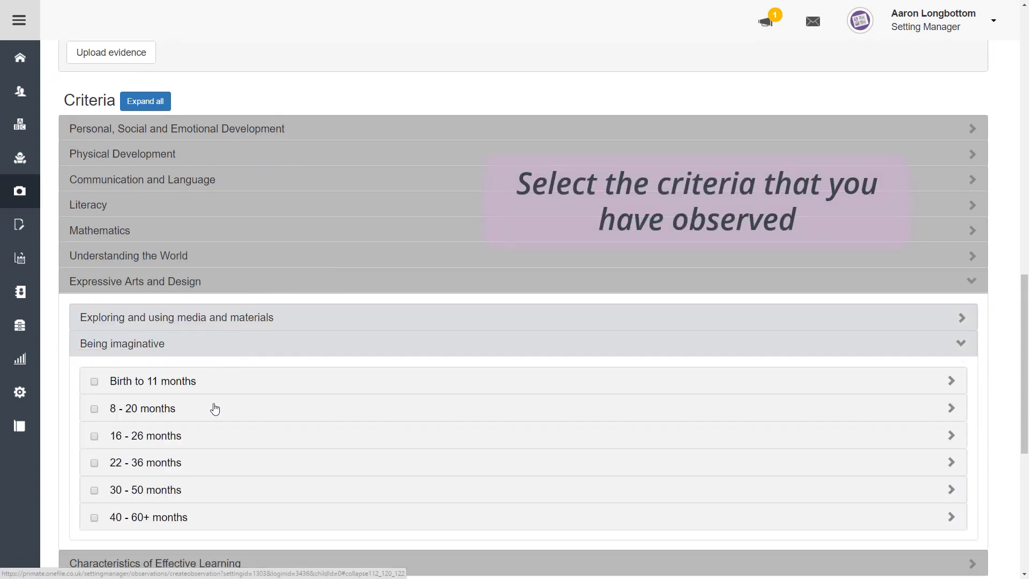
scroll(215, 410, "down", 1)
left_click(195, 364)
left_click(195, 390)
left_click(195, 409)
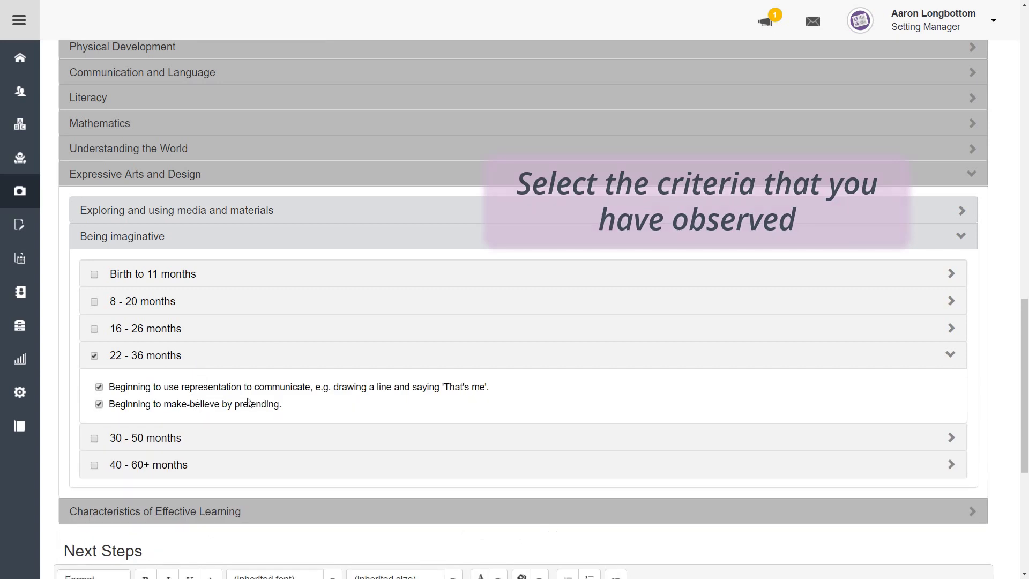
scroll(248, 403, "down", 2)
scroll(278, 333, "down", 2)
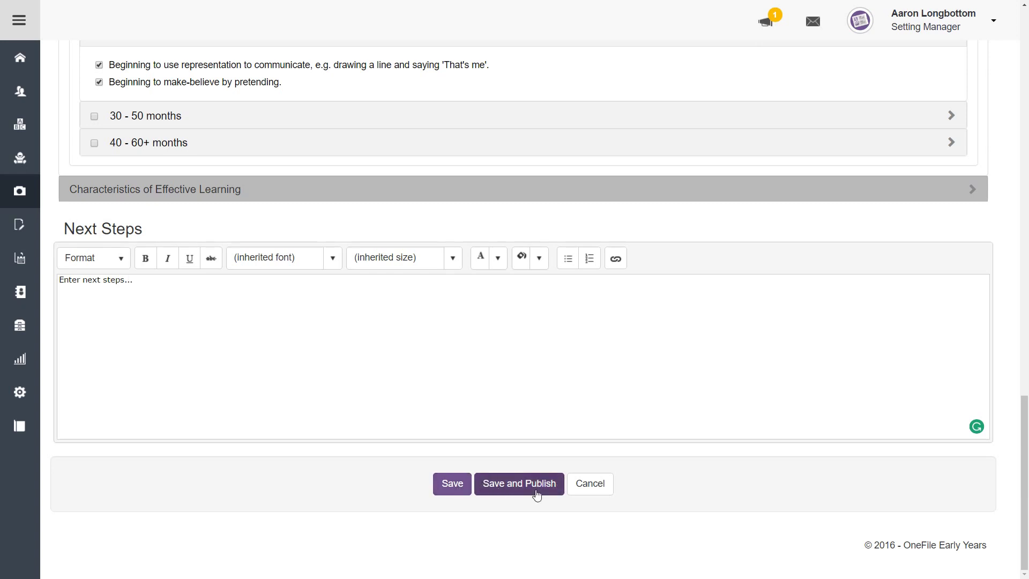
- Save and publish the observation for all children with parent email notification enabled
left_click(519, 486)
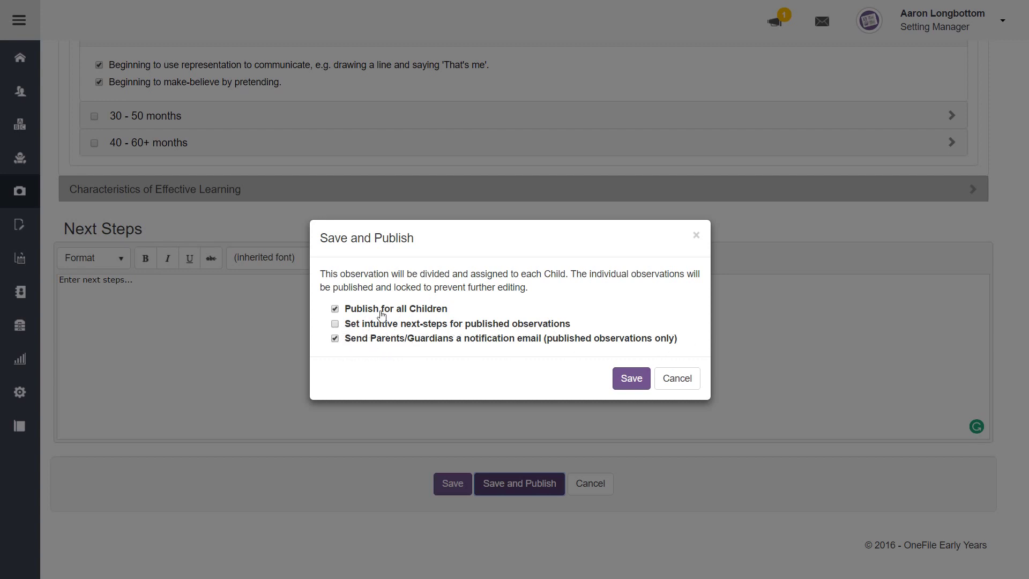
left_click(634, 379)
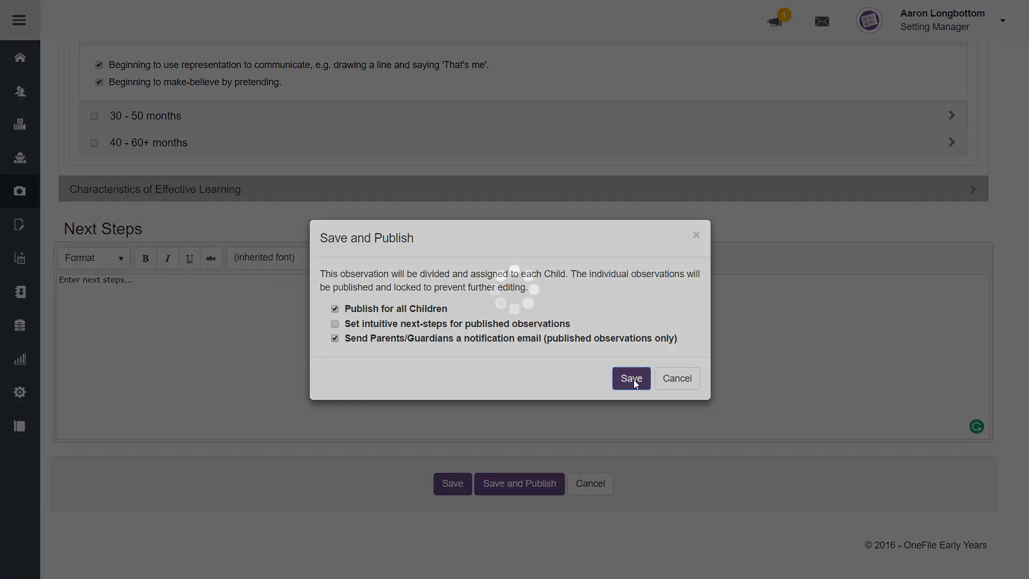